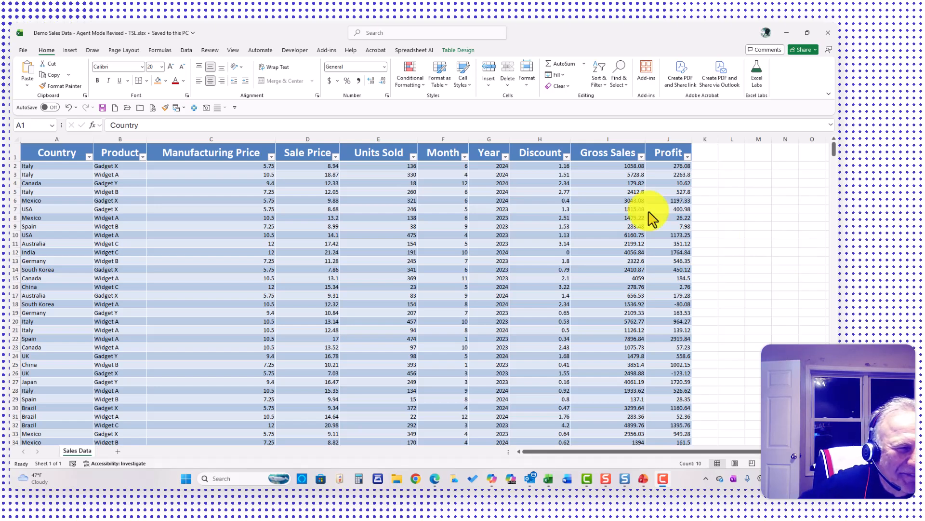
# Examine the extent of the sales table down to its last row, and return to the header row
pyautogui.click(120, 191)
pyautogui.click(121, 191)
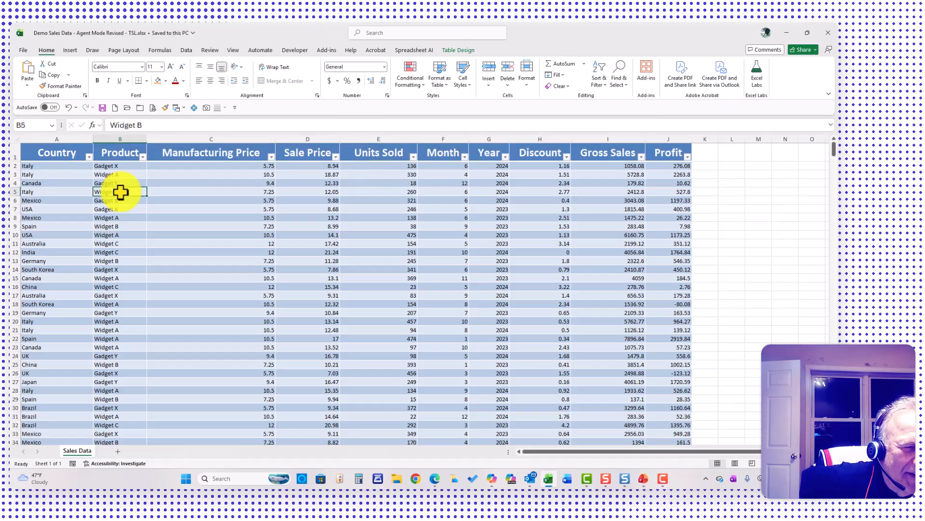
pyautogui.hotkey('ctrl', 'Down')
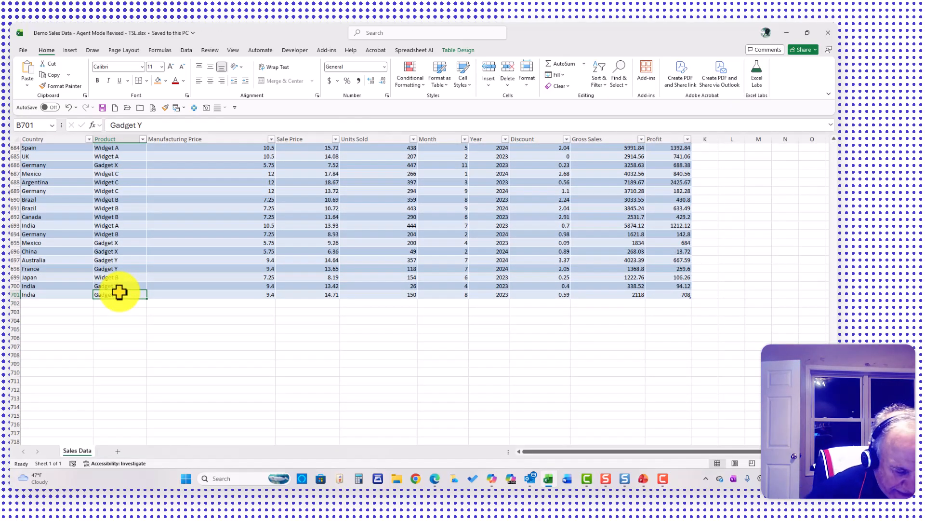
pyautogui.hotkey('ctrl', 'Home')
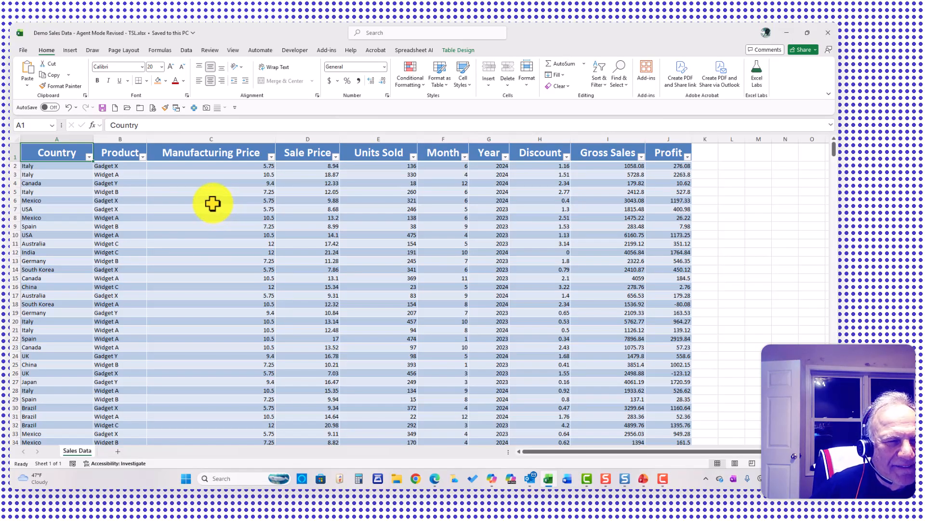
# Insert a Product slicer for the sales table and place it beside the Profit column, shortened to about 1.99 inches high
pyautogui.click(117, 192)
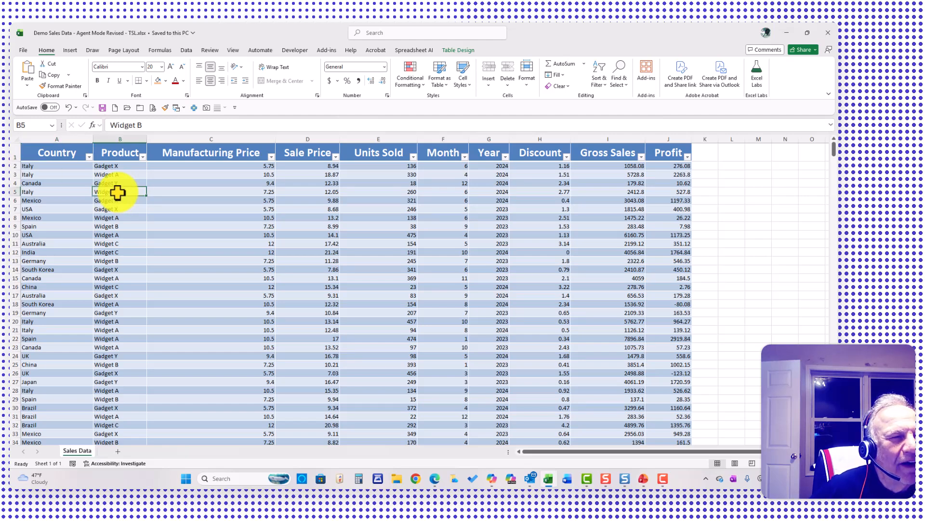
pyautogui.click(70, 51)
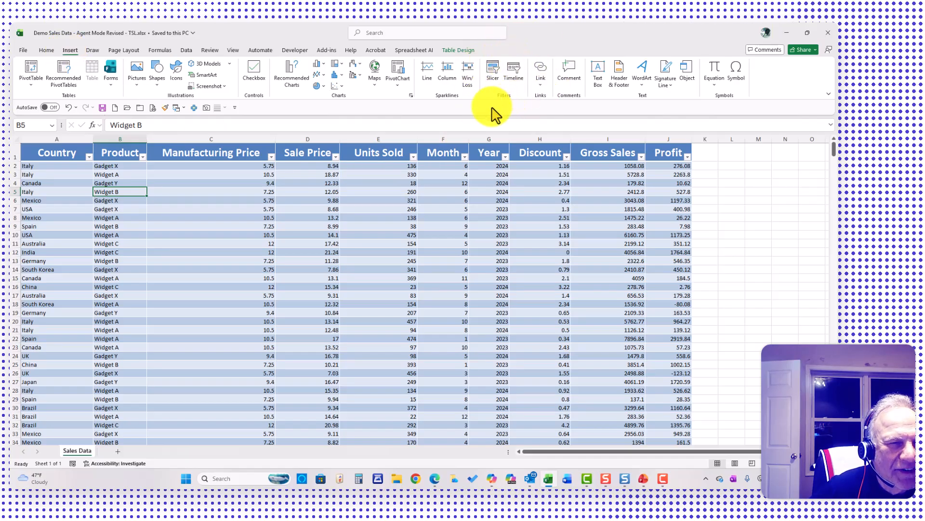
pyautogui.click(489, 75)
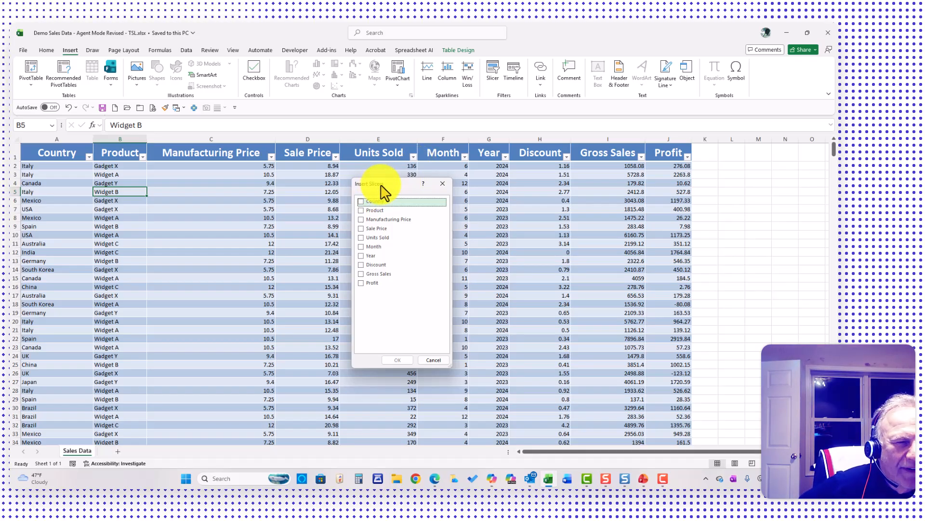
pyautogui.click(362, 210)
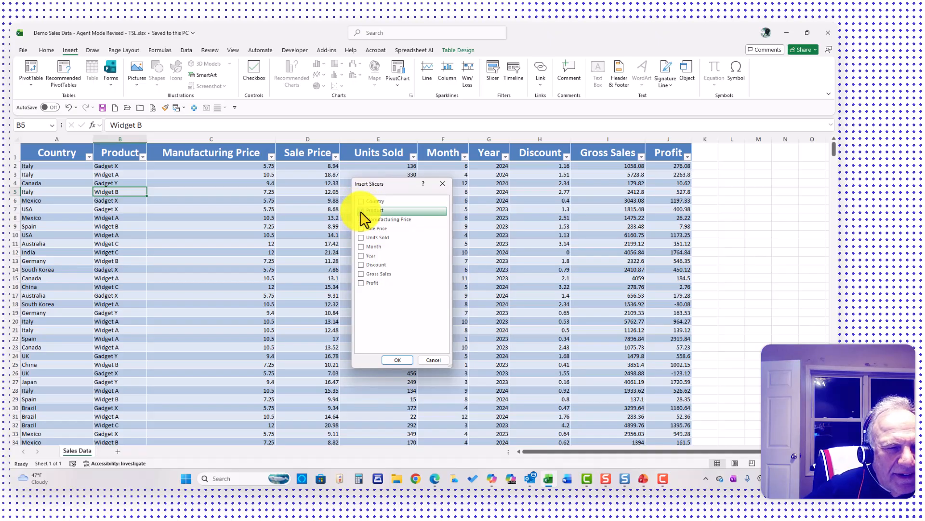
pyautogui.click(395, 360)
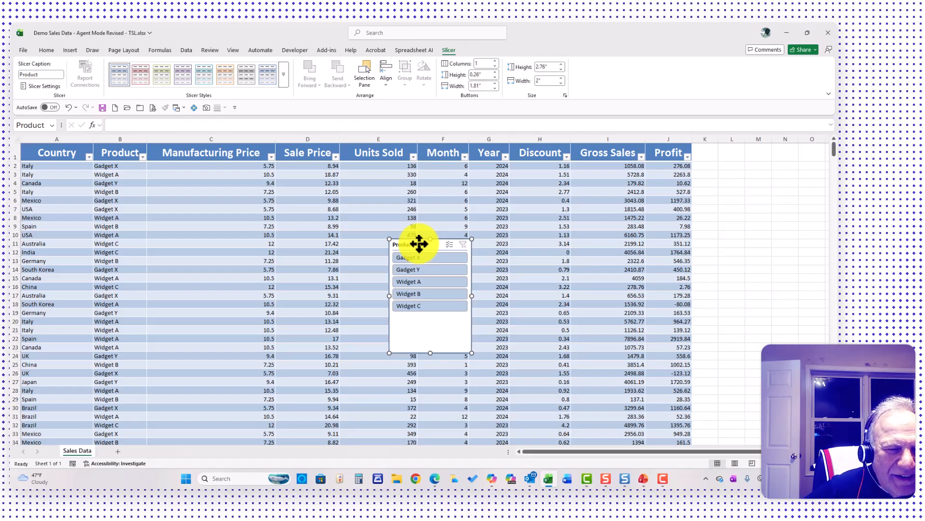
pyautogui.moveTo(420, 243); pyautogui.dragTo(729, 180)
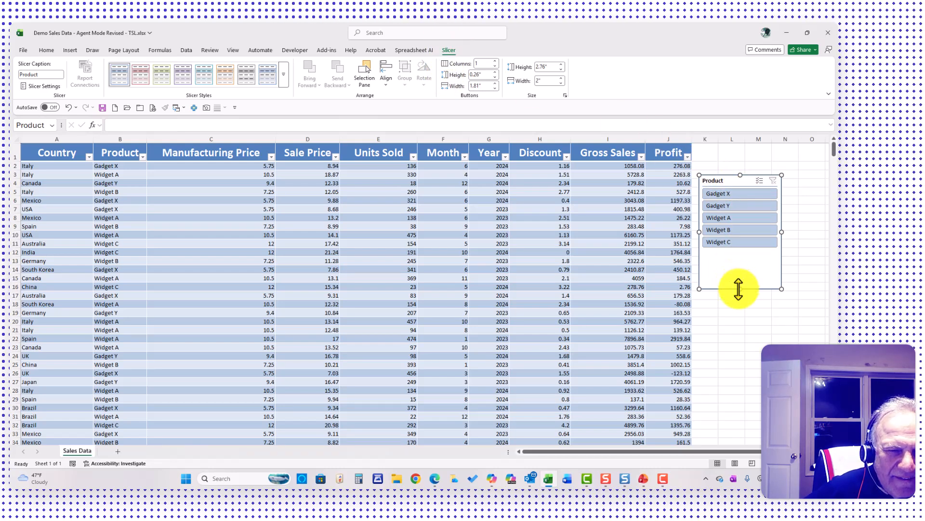
pyautogui.moveTo(740, 289); pyautogui.dragTo(741, 255)
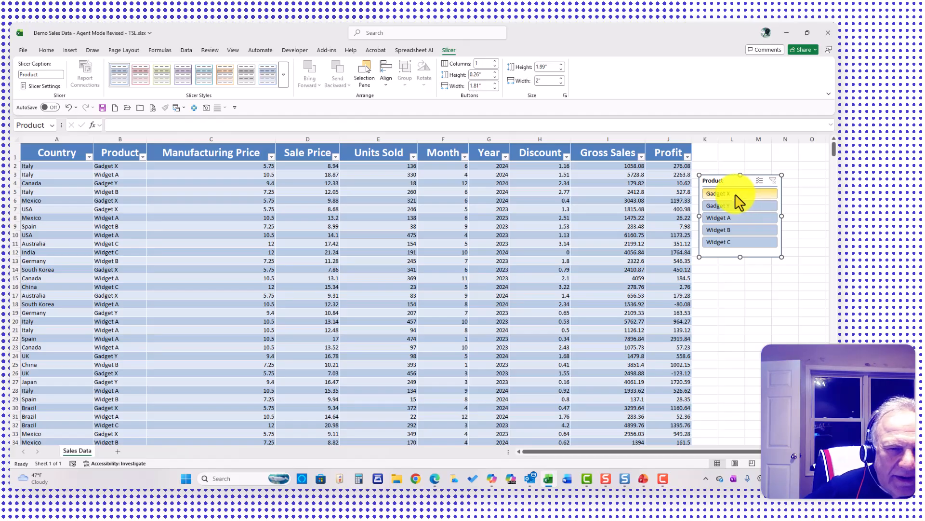
# Filter the sales table with the Product slicer by Widget A, Gadget X and Widget C, one at a time
pyautogui.click(723, 219)
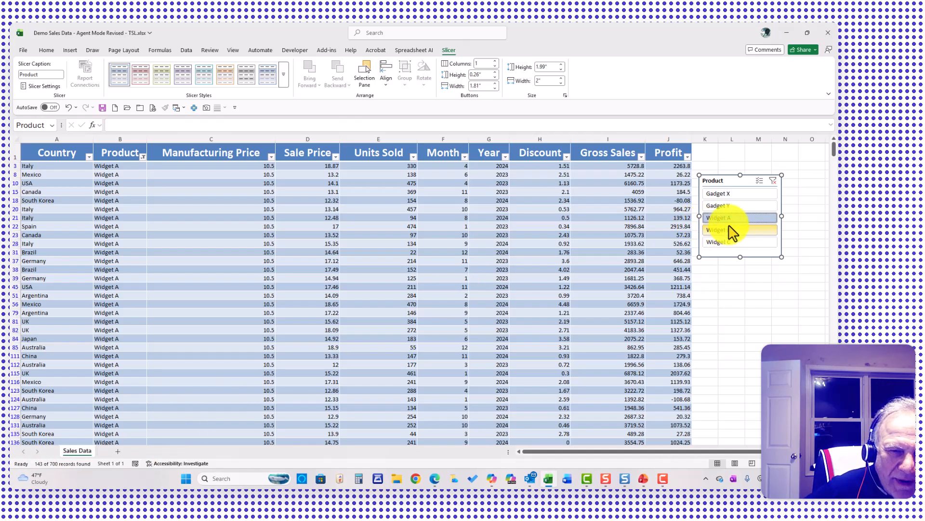
pyautogui.click(722, 198)
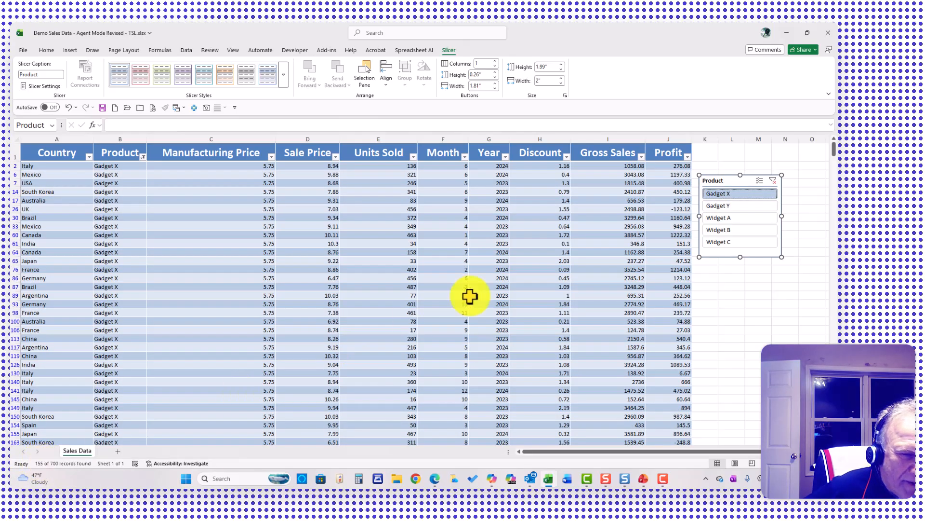
pyautogui.click(722, 243)
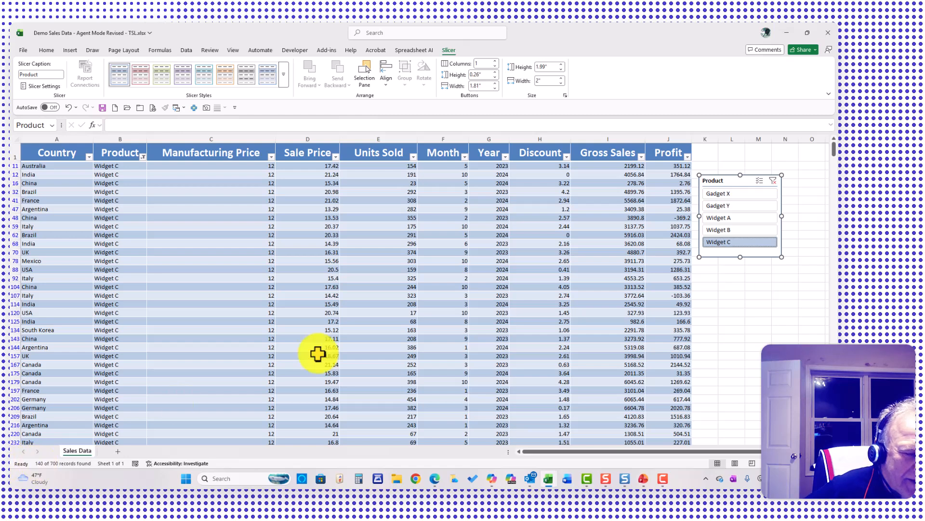
# Filter the table to Widget A, Widget B and Widget C together with the Product slicer, and review the filtered rows
pyautogui.click(732, 231)
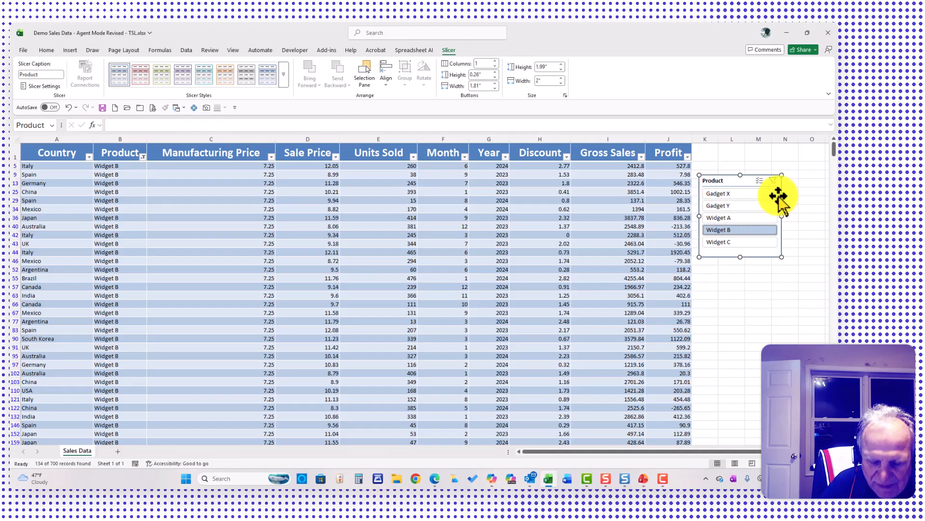
pyautogui.keyDown('ctrl'); pyautogui.click(720, 219); pyautogui.keyUp('ctrl')
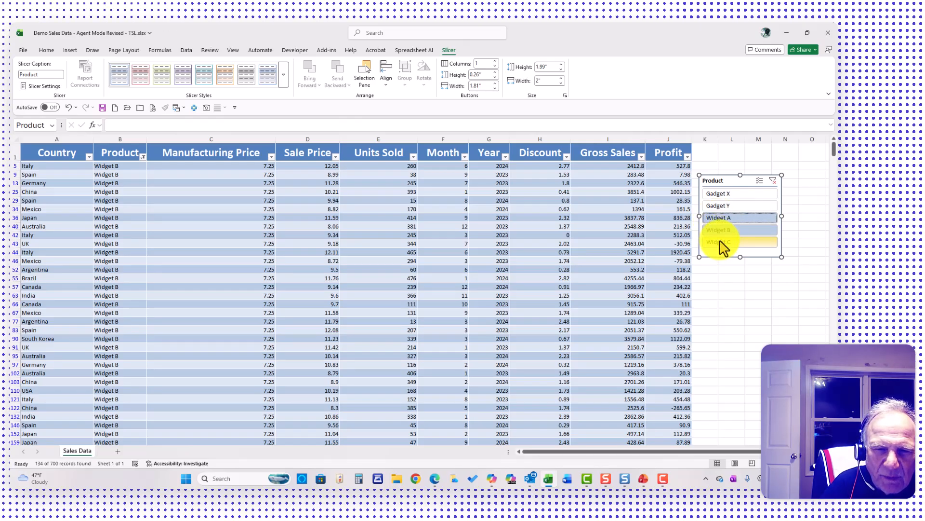
pyautogui.keyDown('ctrl'); pyautogui.click(721, 243); pyautogui.keyUp('ctrl')
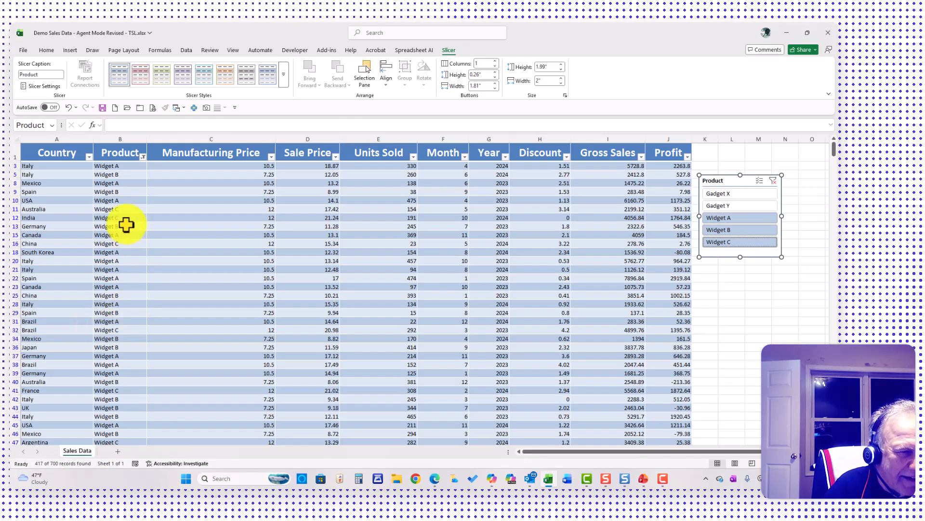
pyautogui.click(120, 252)
pyautogui.scroll(-3, 119, 252)
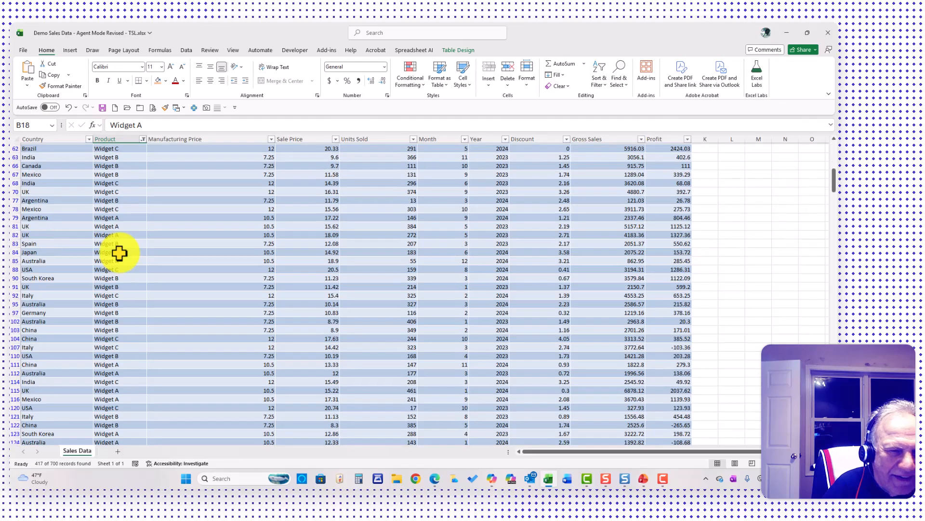
pyautogui.scroll(3, 120, 252)
pyautogui.scroll(-20, 120, 252)
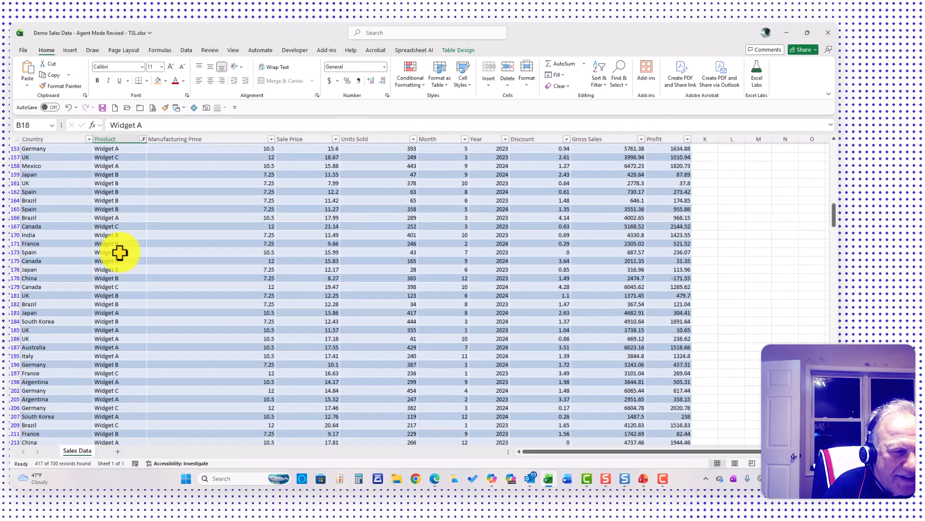
pyautogui.scroll(20, 119, 252)
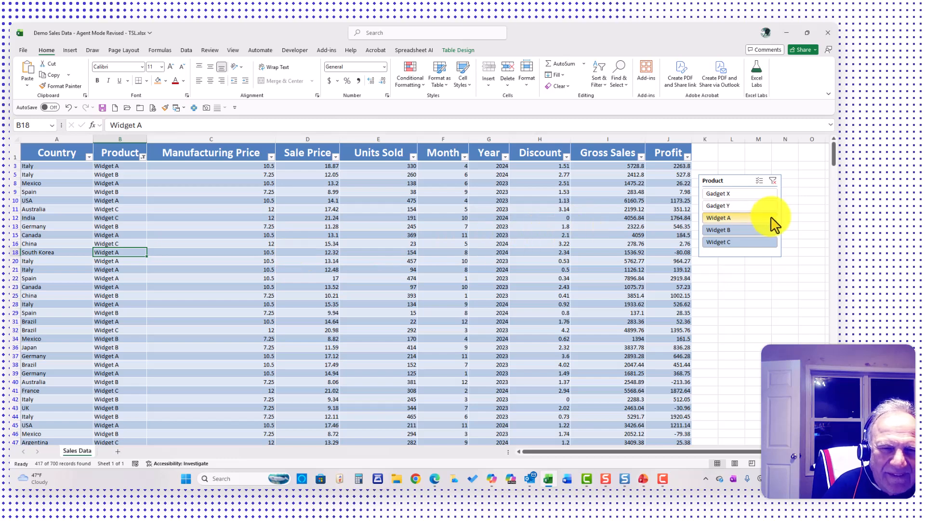
# Filter the table to Gadget X only, and insert a Country slicer for the same table
pyautogui.click(716, 195)
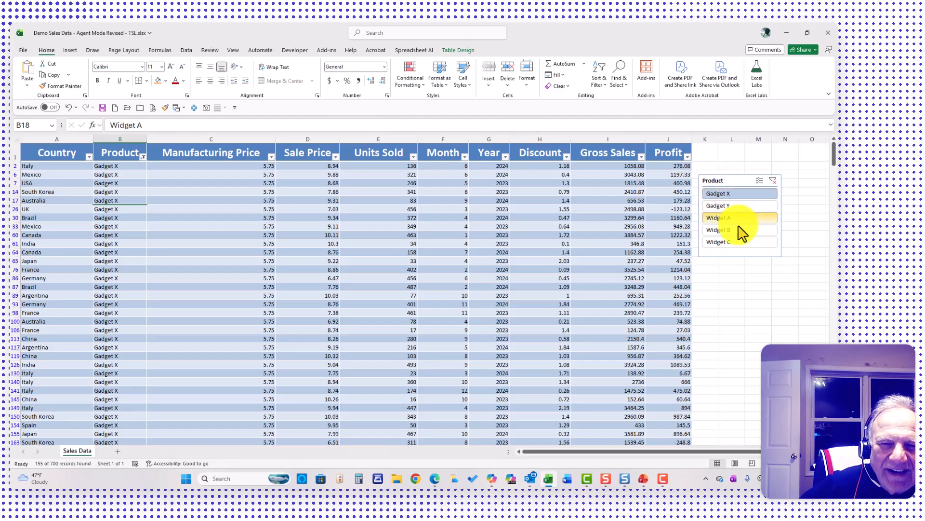
pyautogui.click(581, 268)
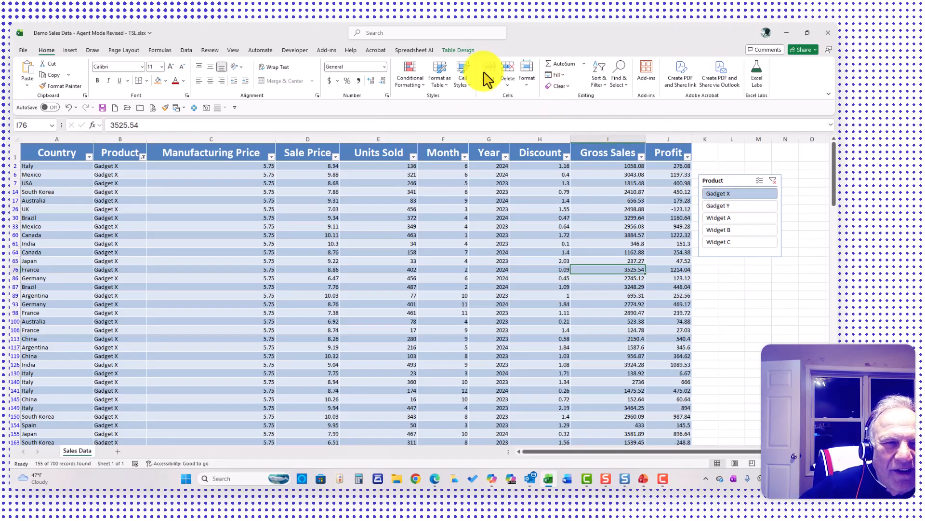
pyautogui.click(70, 51)
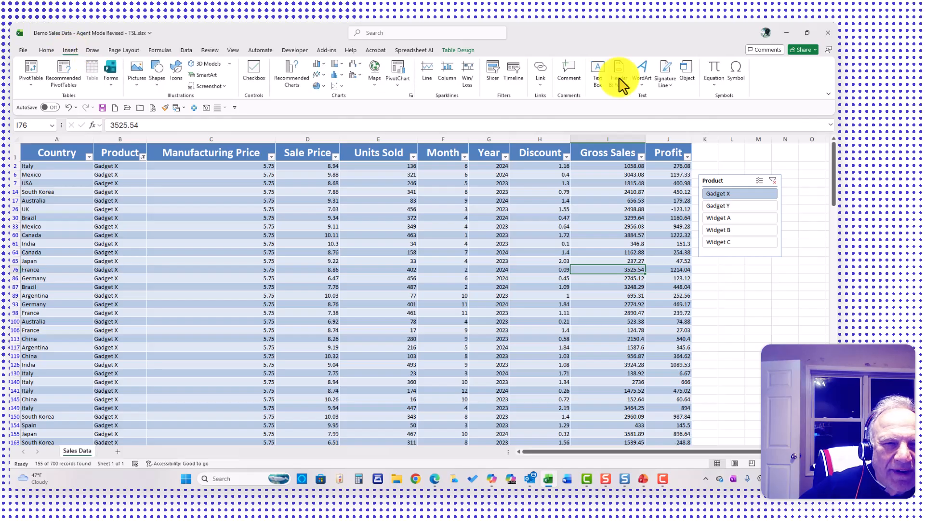
pyautogui.click(492, 79)
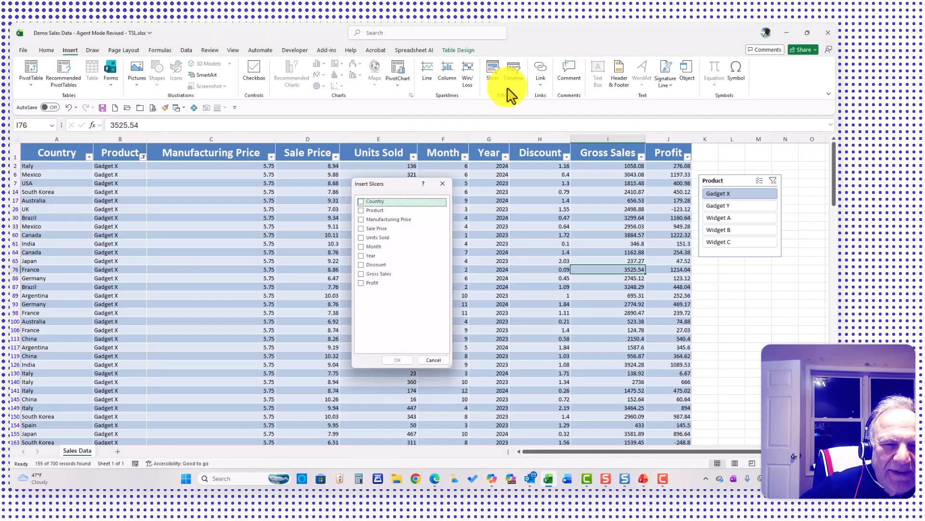
pyautogui.click(361, 203)
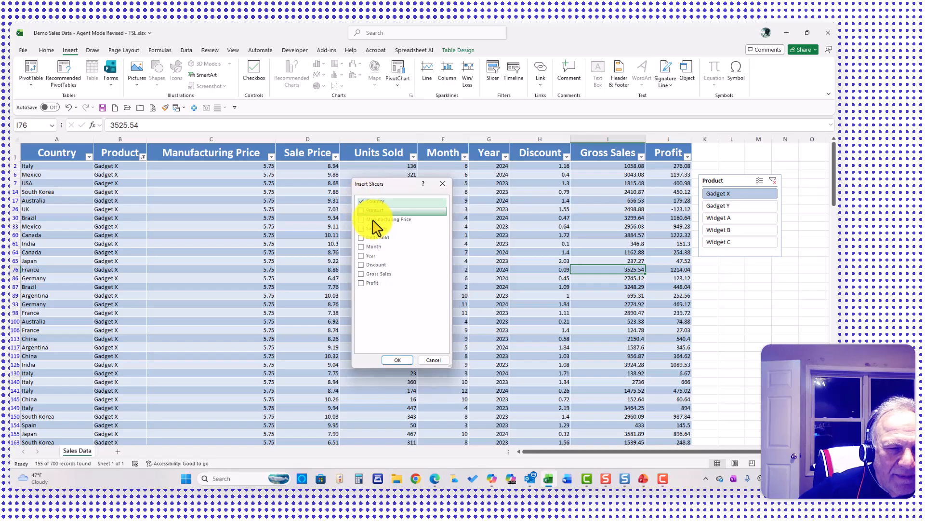
pyautogui.click(398, 359)
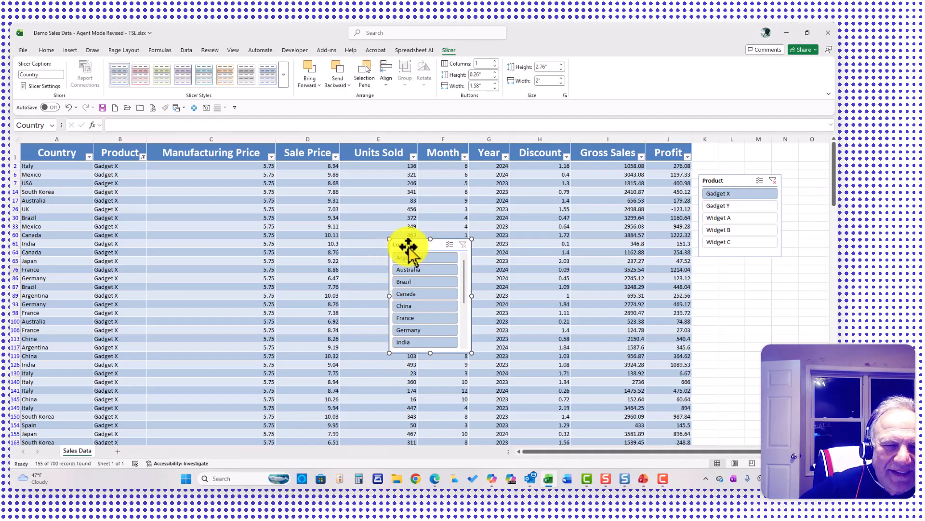
# Lay out the Country slicer below the Product slicer with 2 columns of buttons and a width of about 2.32 inches
pyautogui.moveTo(413, 244); pyautogui.dragTo(776, 270)
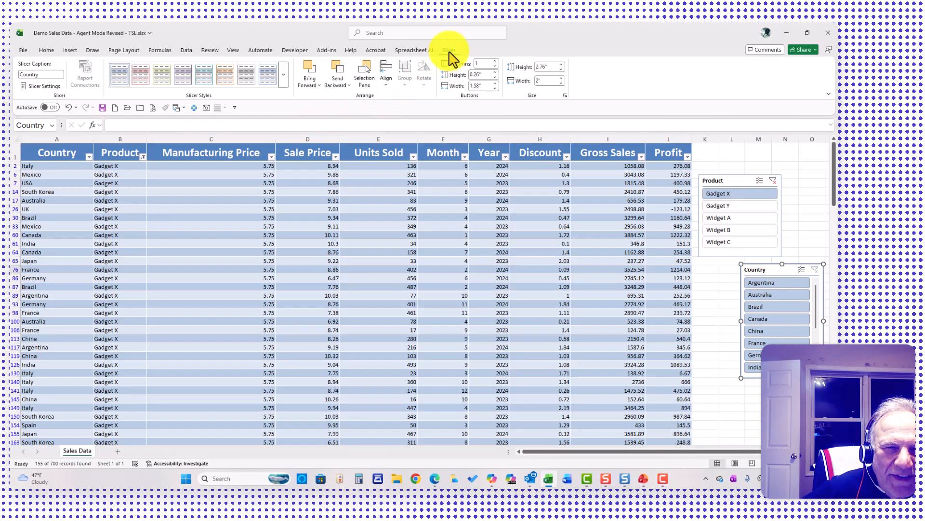
pyautogui.click(496, 62)
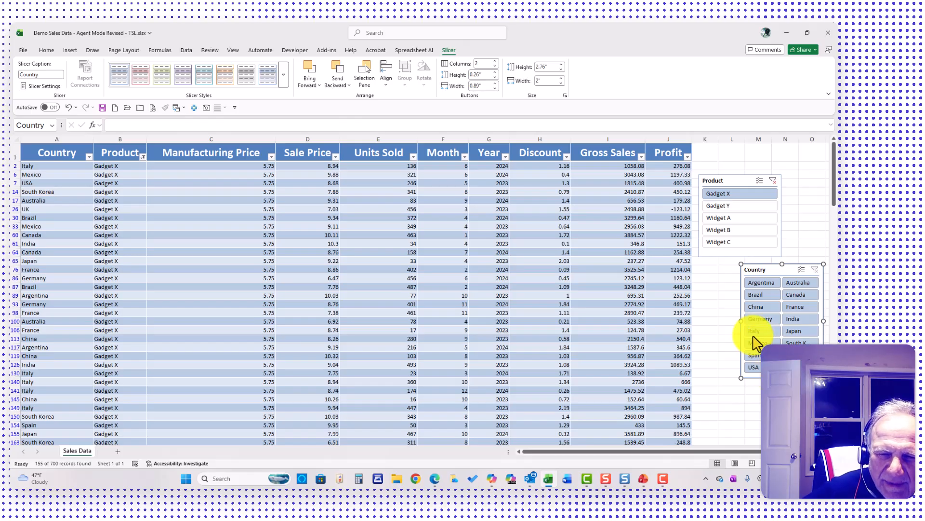
pyautogui.moveTo(741, 321); pyautogui.dragTo(727, 321)
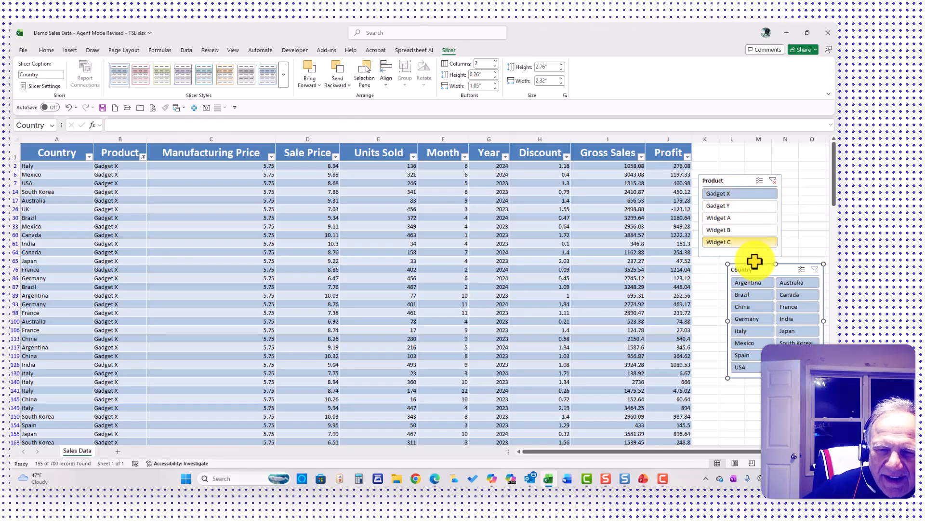
# Narrow the Gadget X rows to Brazil with the Country slicer
pyautogui.click(746, 296)
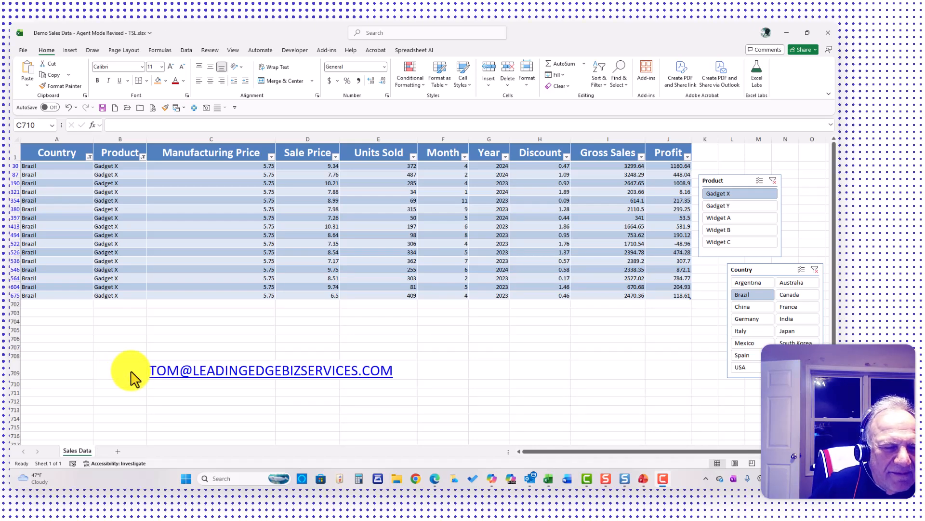
pyautogui.click(183, 391)
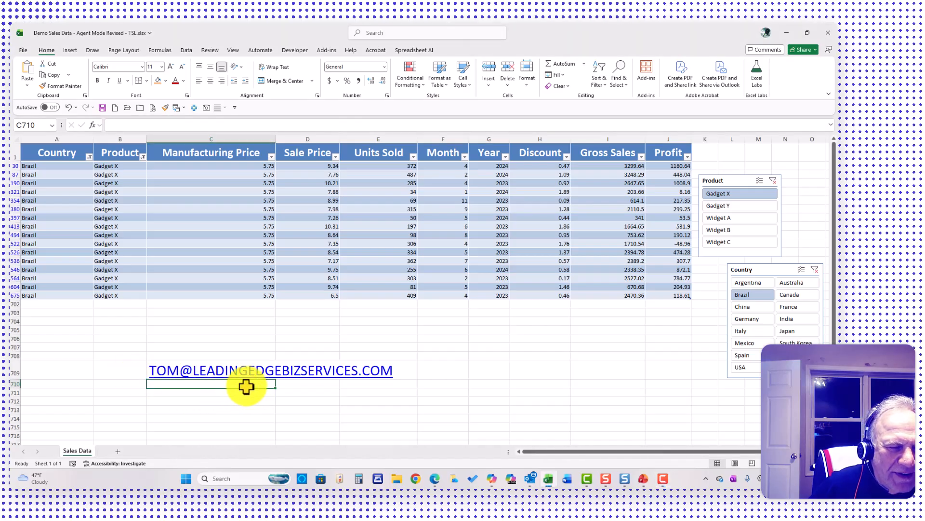